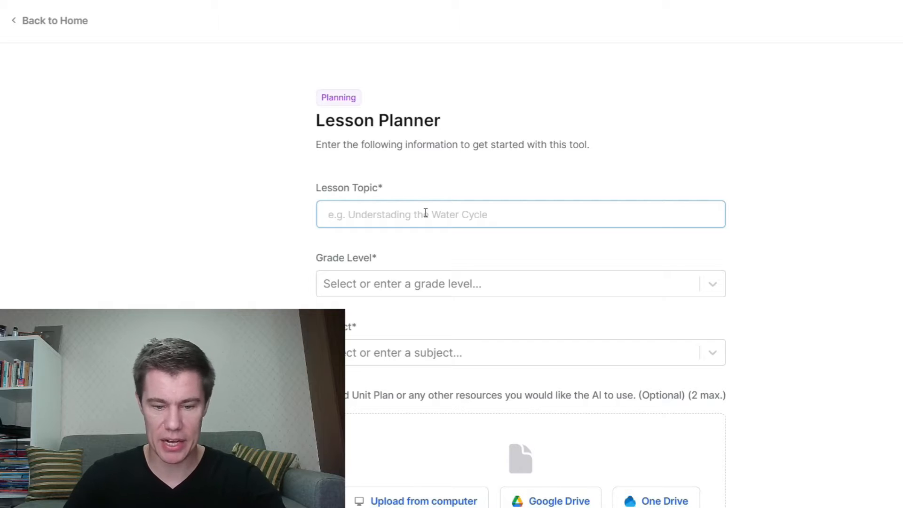
# Enter "understanding the water cycle" as the lesson topic and set the grade level to Grade 9
pyautogui.write('understanding the water cycle')
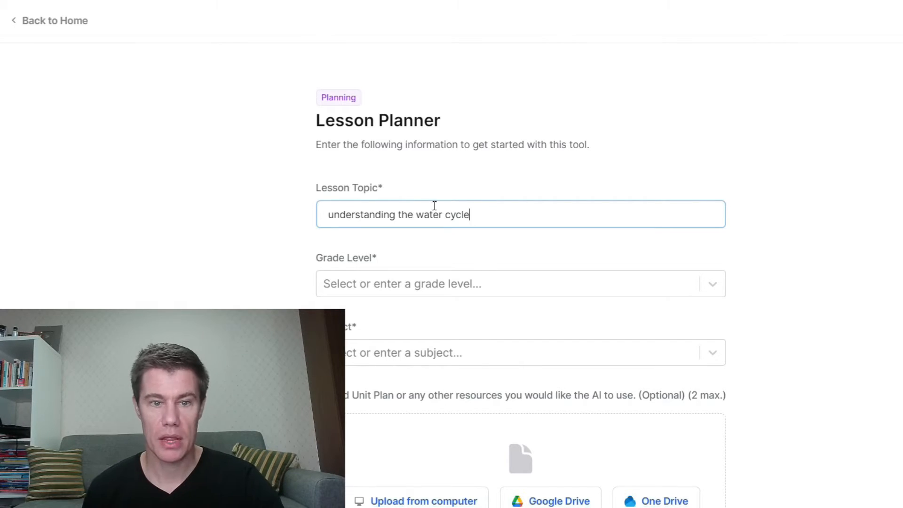
pyautogui.click(485, 285)
pyautogui.scroll(-3, 459, 381)
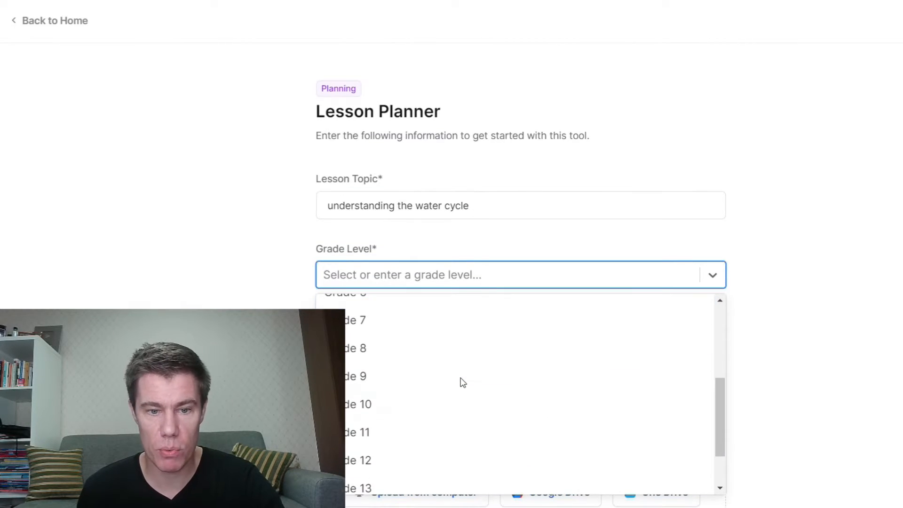
pyautogui.click(437, 375)
pyautogui.scroll(-4, 632, 244)
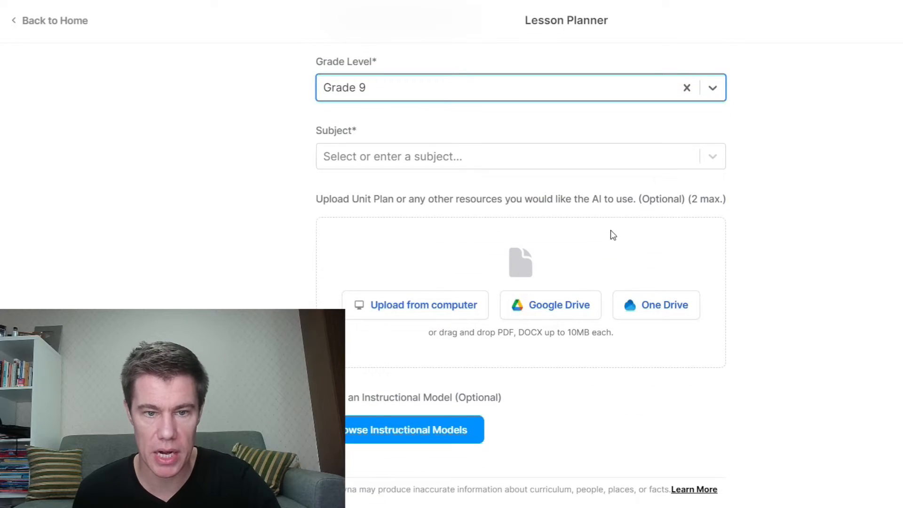
# Set the lesson's subject to Life and physical sciences
pyautogui.click(514, 156)
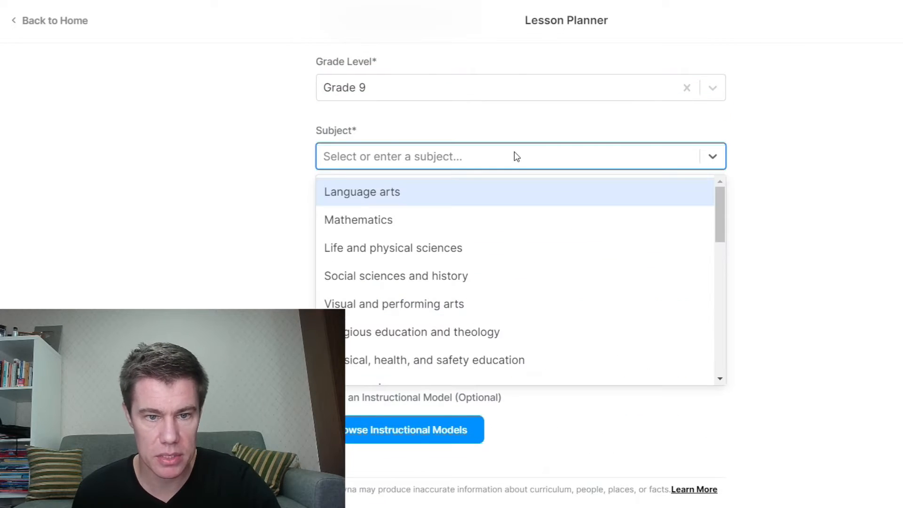
pyautogui.click(481, 247)
pyautogui.scroll(4, 571, 260)
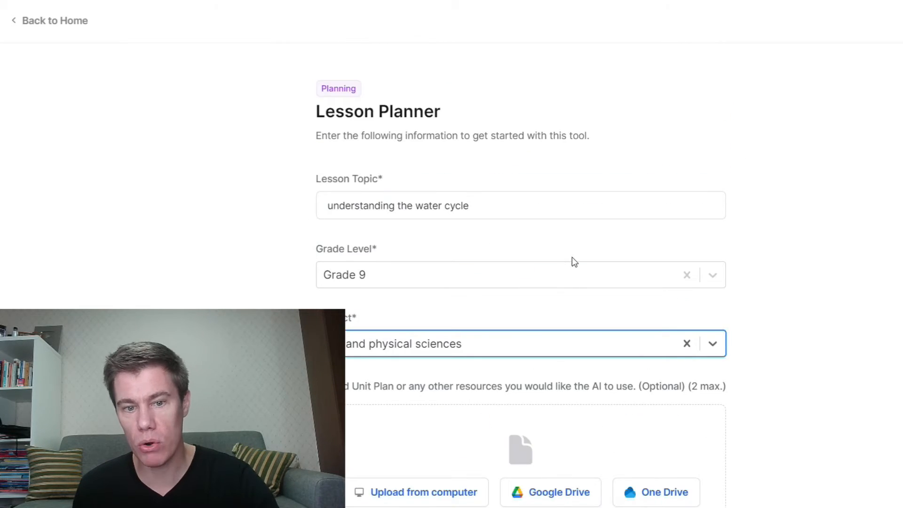
# Choose the Five-E Model as the lesson's instructional model
pyautogui.scroll(-4, 517, 266)
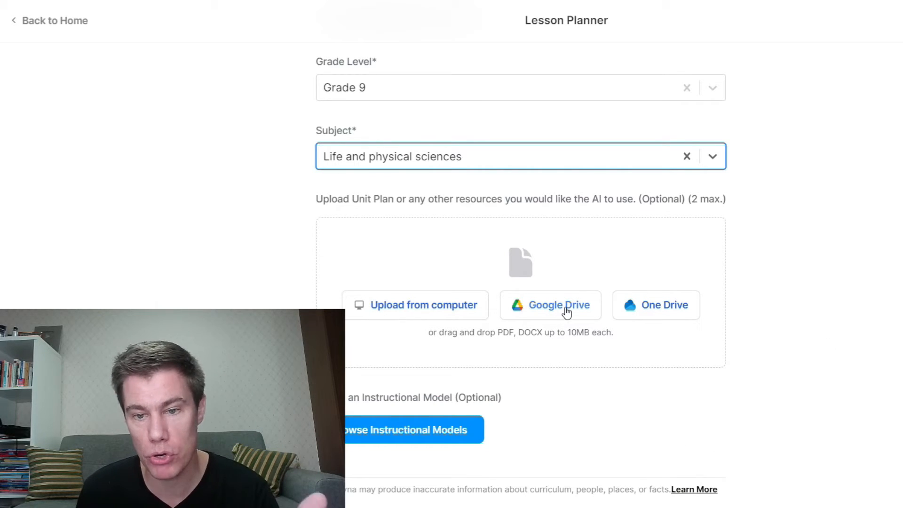
pyautogui.scroll(-2, 893, 287)
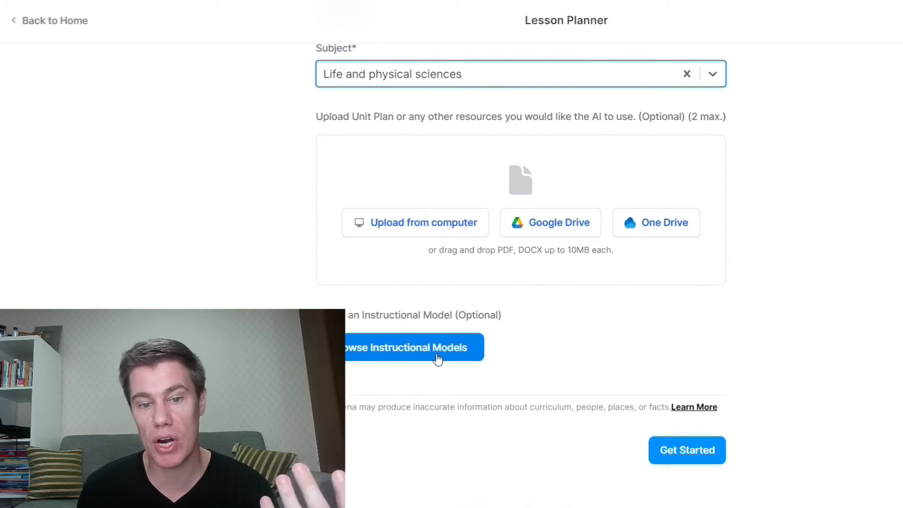
pyautogui.click(437, 348)
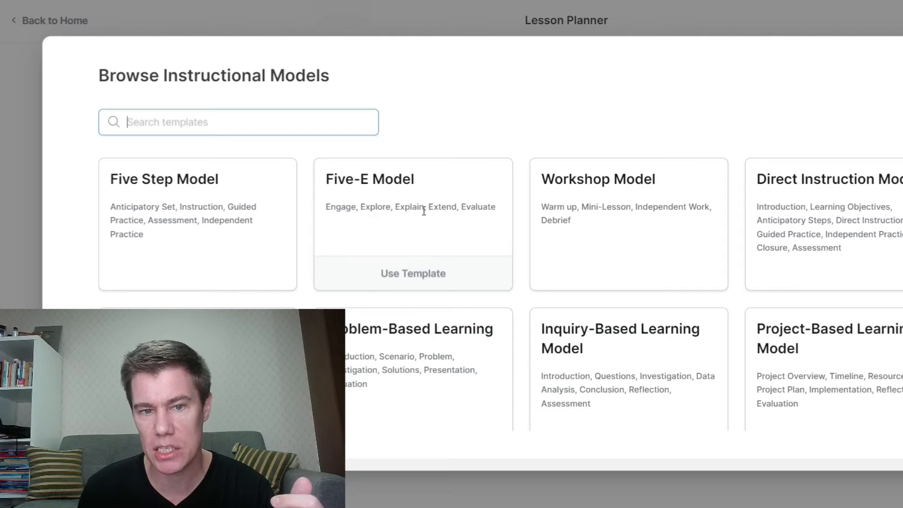
pyautogui.click(427, 273)
pyautogui.scroll(10, 336, 131)
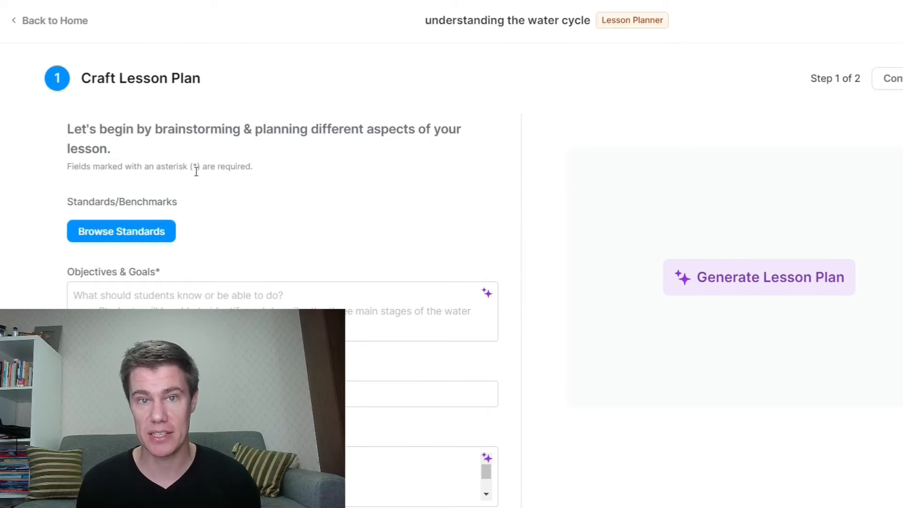
# Look through the states, organizations and schools offered for the lesson's standard set, leaving it unselected
pyautogui.click(122, 231)
pyautogui.click(472, 141)
pyautogui.scroll(-10, 453, 289)
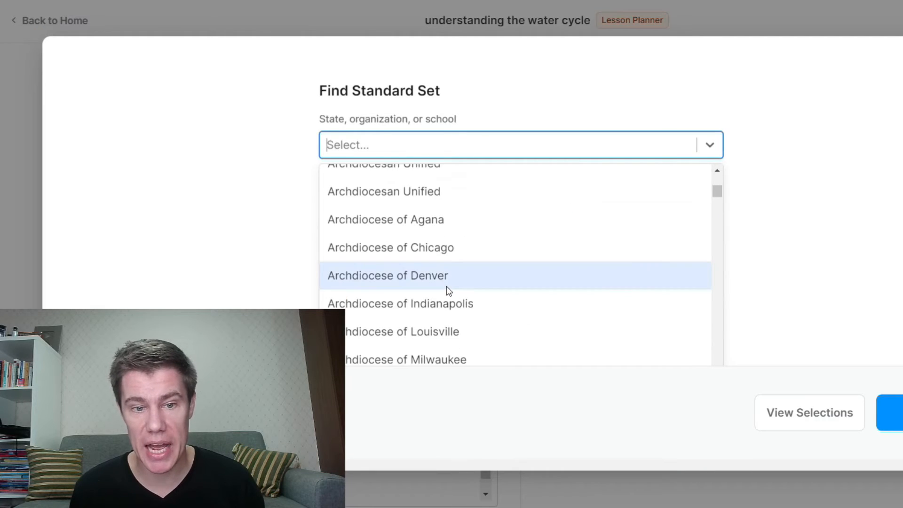
pyautogui.scroll(8, 445, 241)
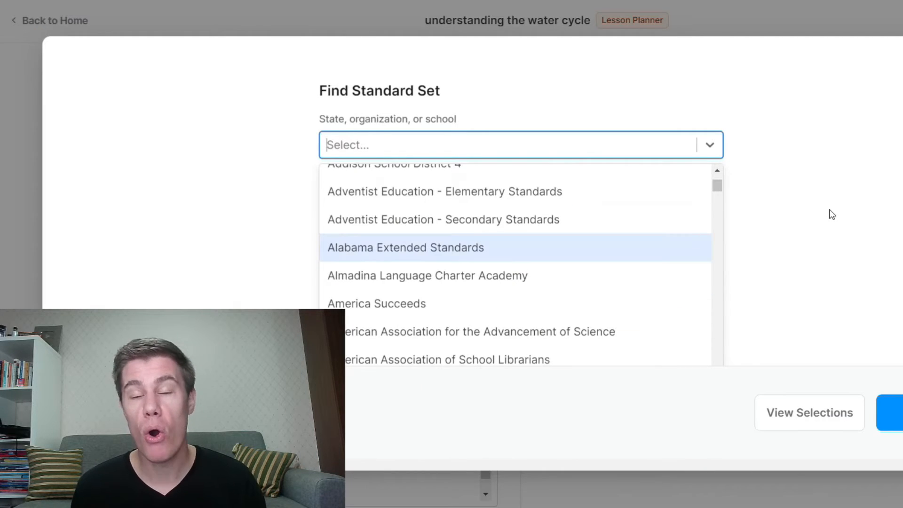
pyautogui.click(863, 190)
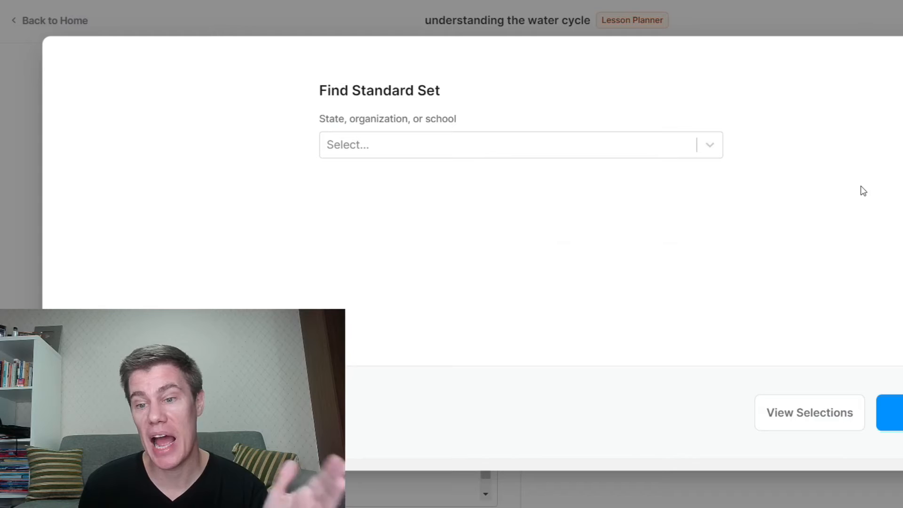
pyautogui.click(784, 417)
# Set the lesson duration to 40 minutes
pyautogui.scroll(-5, 183, 180)
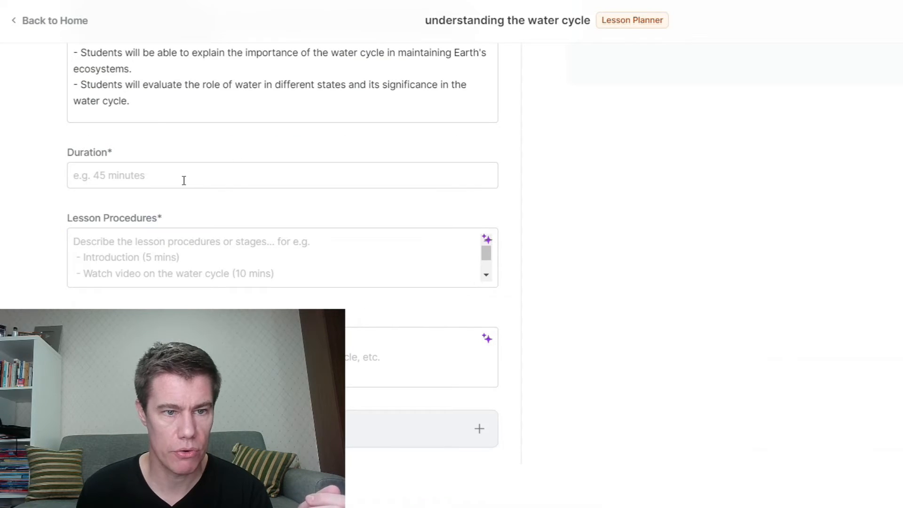
pyautogui.click(184, 180)
pyautogui.write('40')
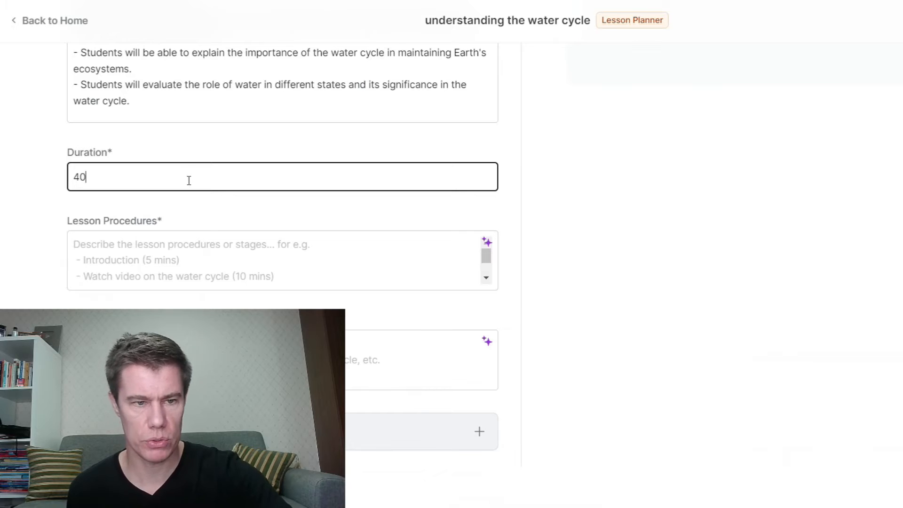
pyautogui.write(' minute')
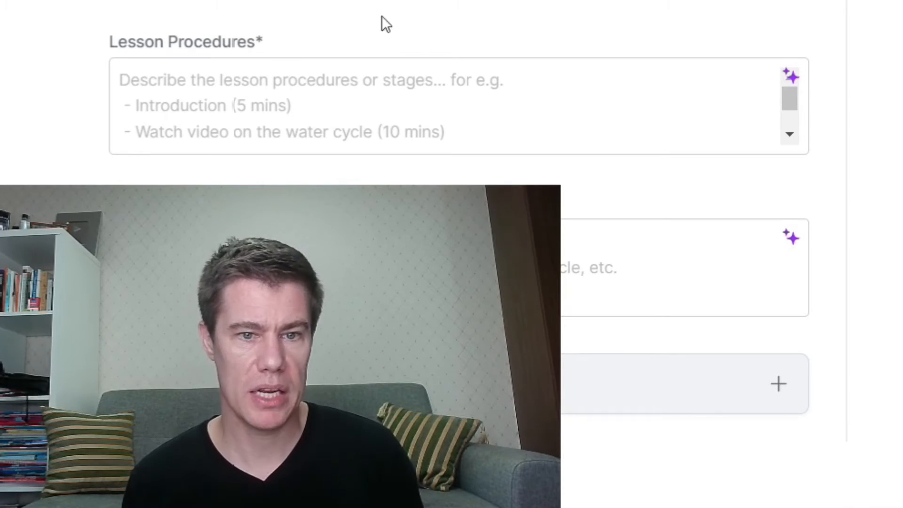
# Generate the lesson procedures with AI and read through the Engage, Explore and following stages
pyautogui.moveTo(262, 243)
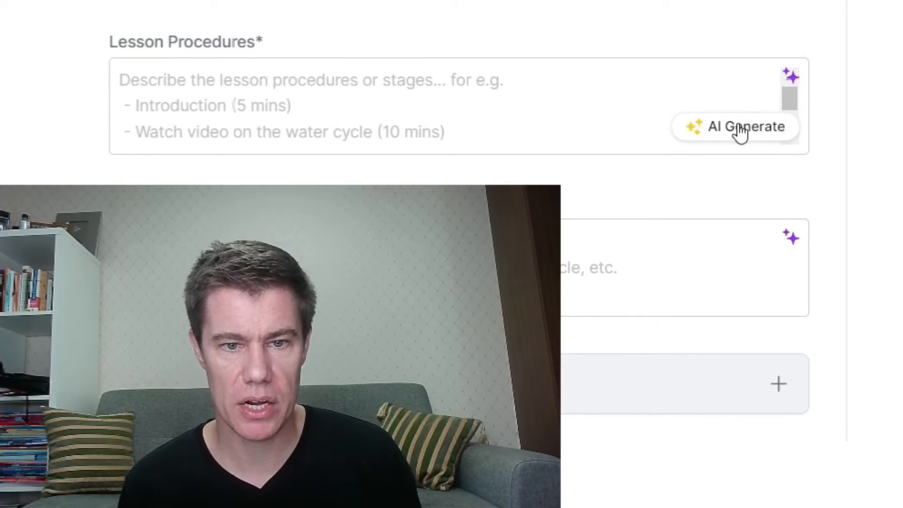
pyautogui.click(741, 133)
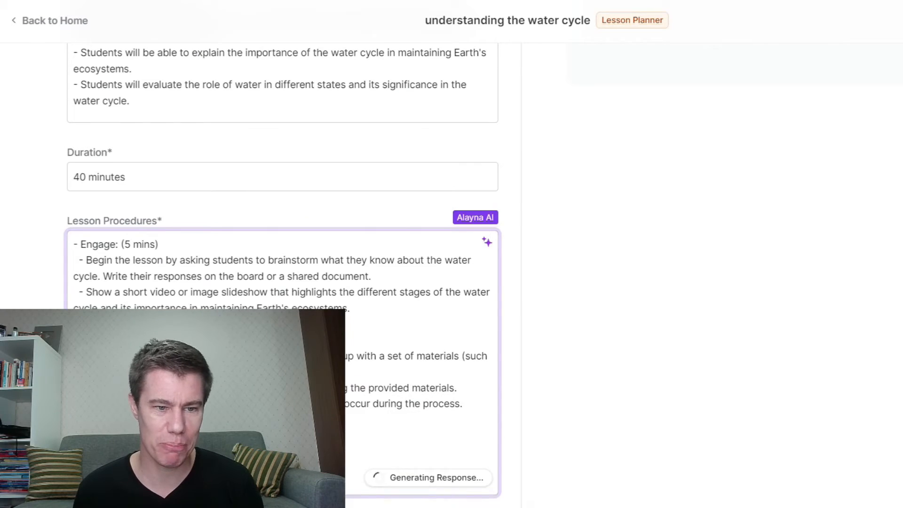
pyautogui.scroll(-4, 52, 250)
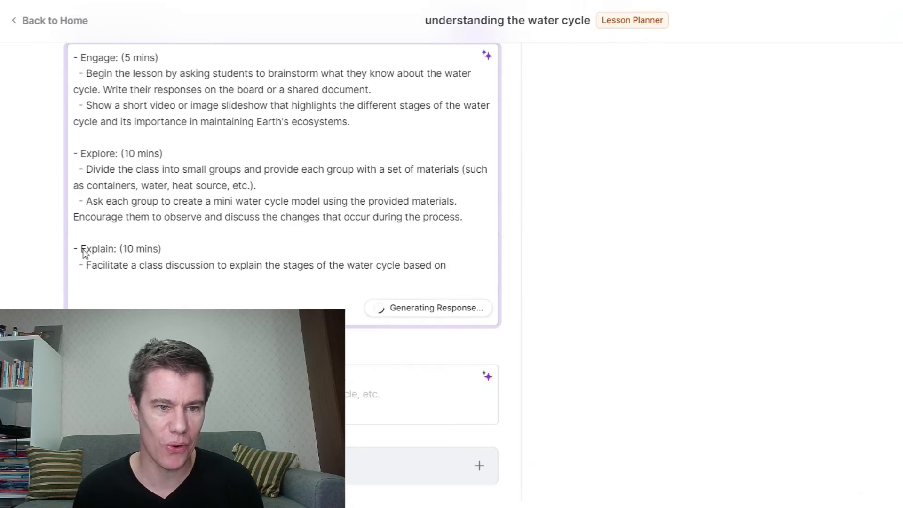
pyautogui.scroll(-3, 117, 254)
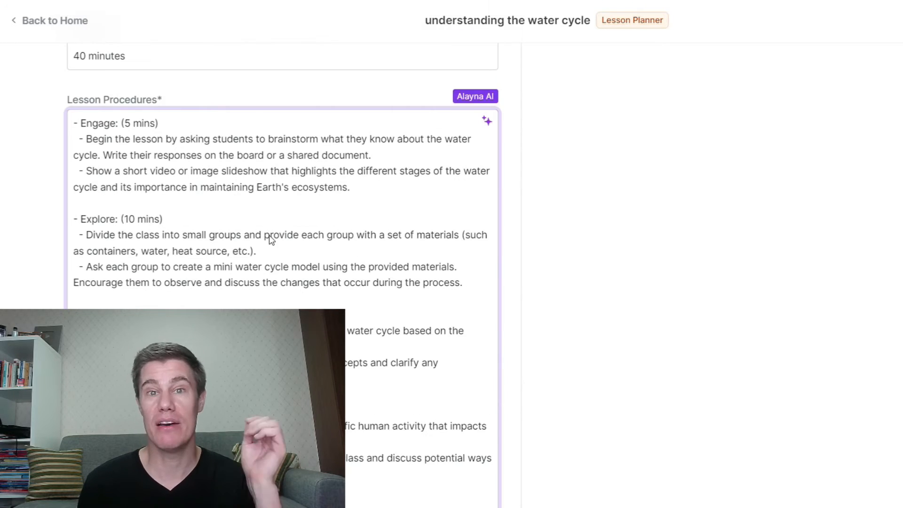
pyautogui.scroll(4, 263, 245)
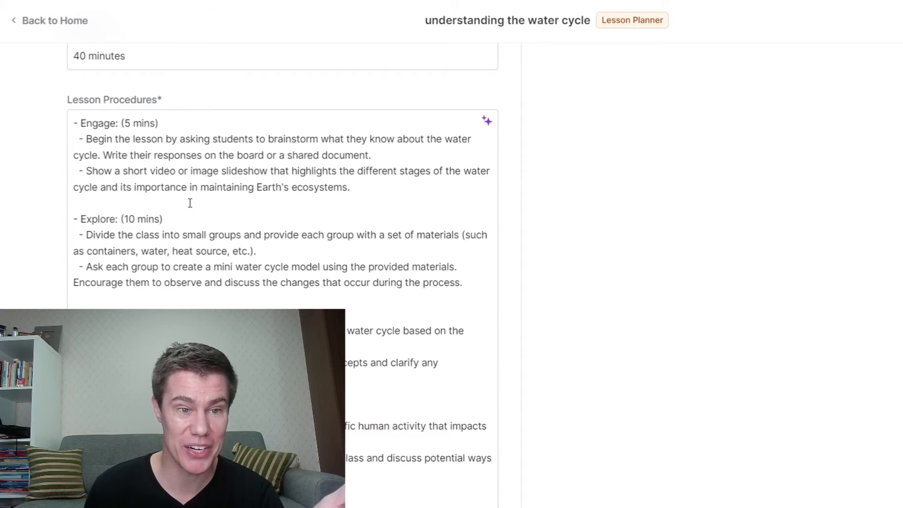
# Generate the materials and resources with AI and produce the full lesson plan from the completed fields
pyautogui.scroll(-8, 296, 228)
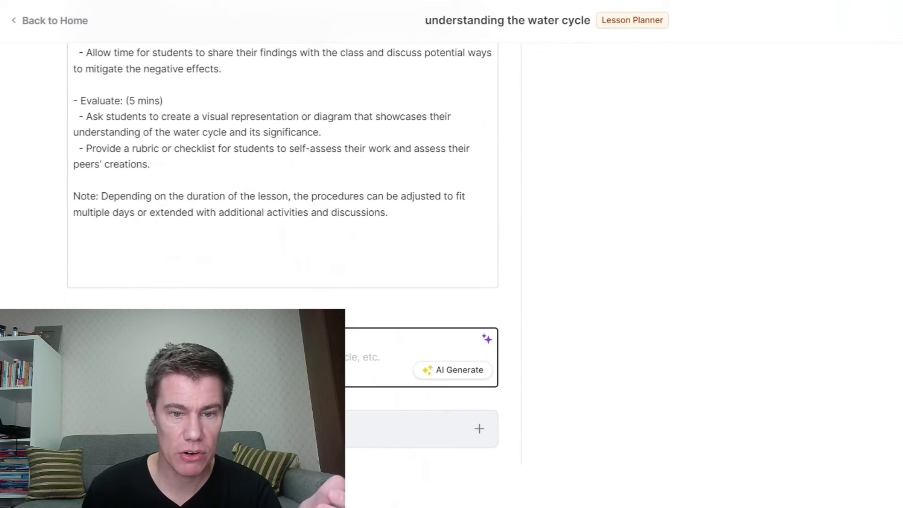
pyautogui.click(462, 377)
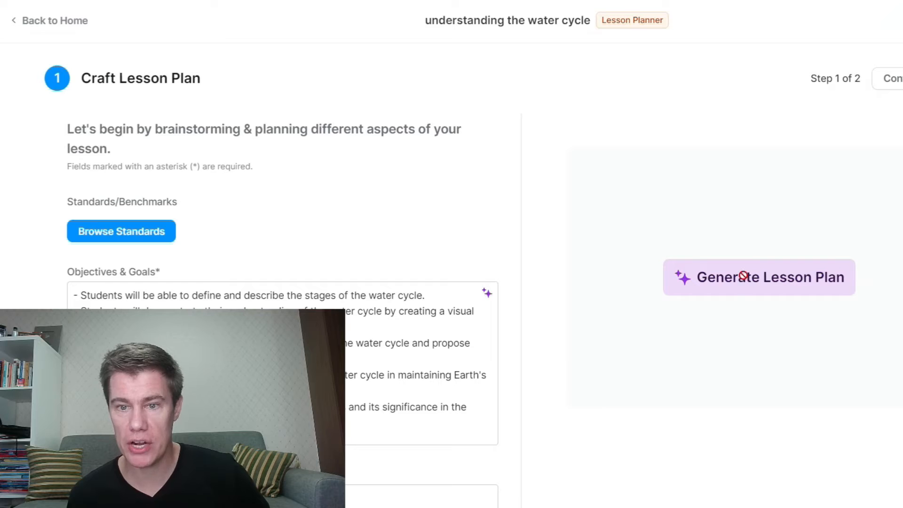
pyautogui.click(743, 277)
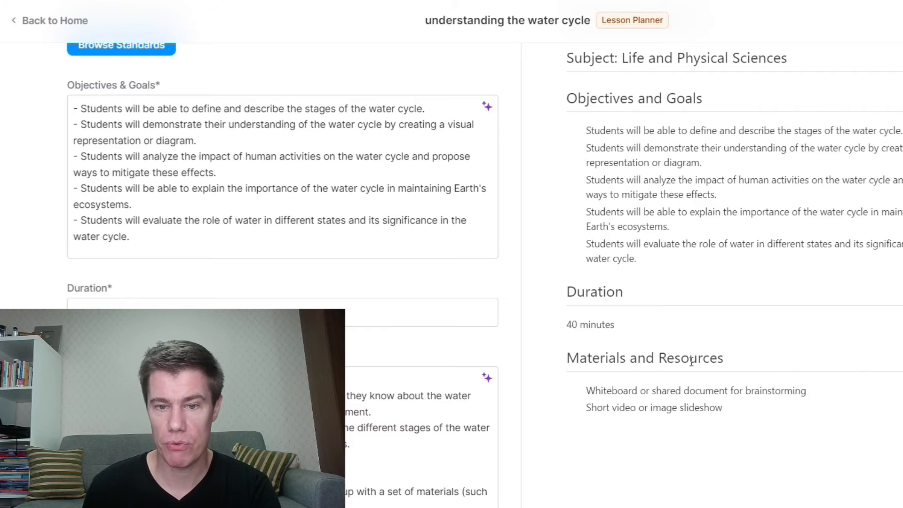
# Generate AI content for the Assessments and the Homework & Assignments fields in the advanced inputs
pyautogui.scroll(-4, 751, 347)
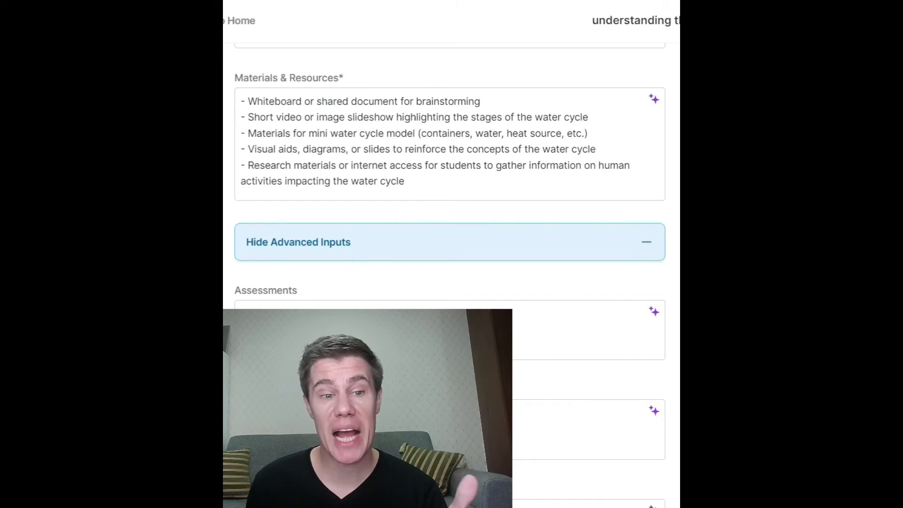
pyautogui.moveTo(615, 348)
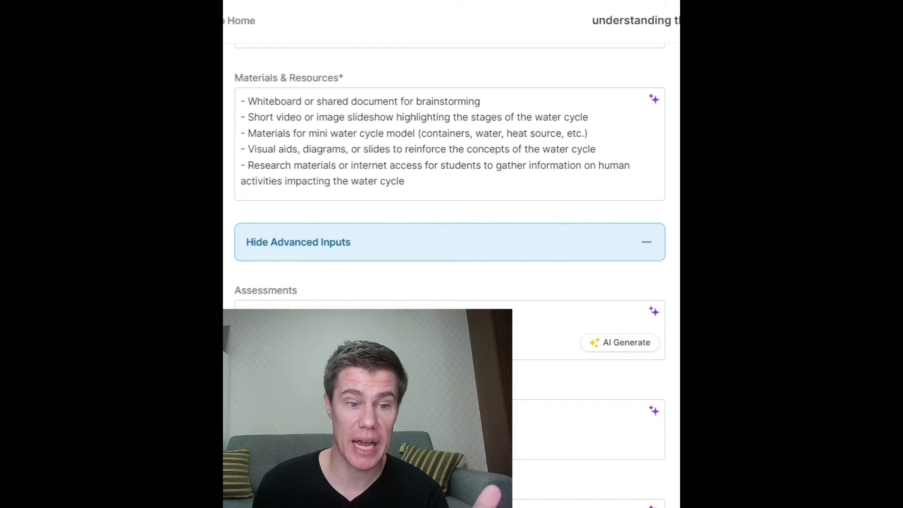
pyautogui.click(615, 348)
pyautogui.scroll(-4, 616, 348)
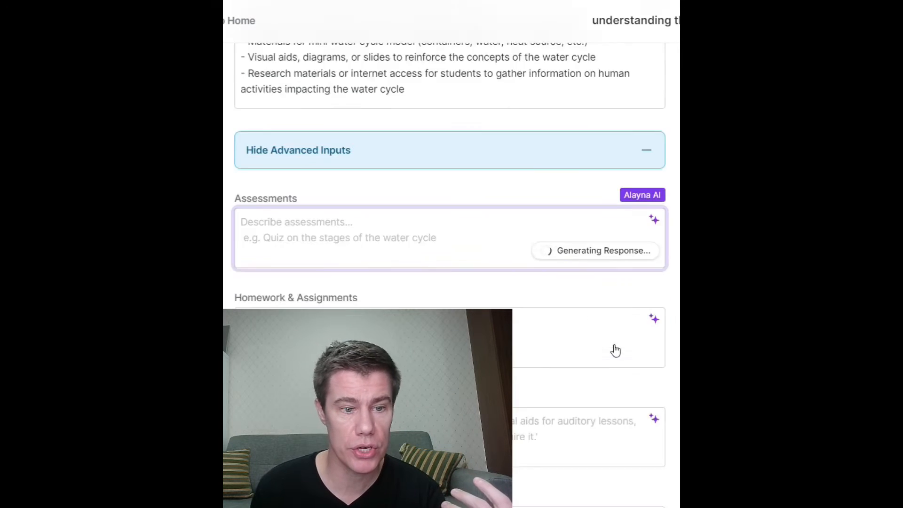
pyautogui.click(616, 259)
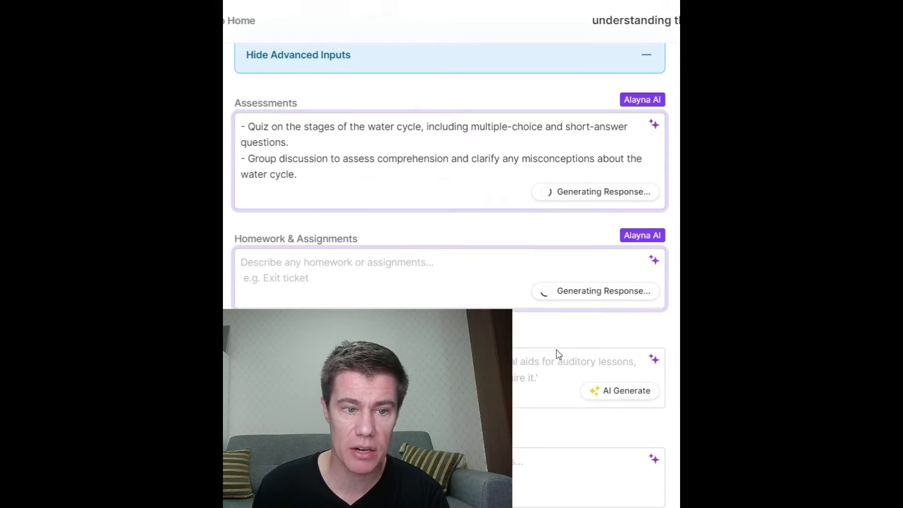
# Generate AI content for the Differentiation Strategies and the Extension & Enrichments fields
pyautogui.scroll(-4, 614, 357)
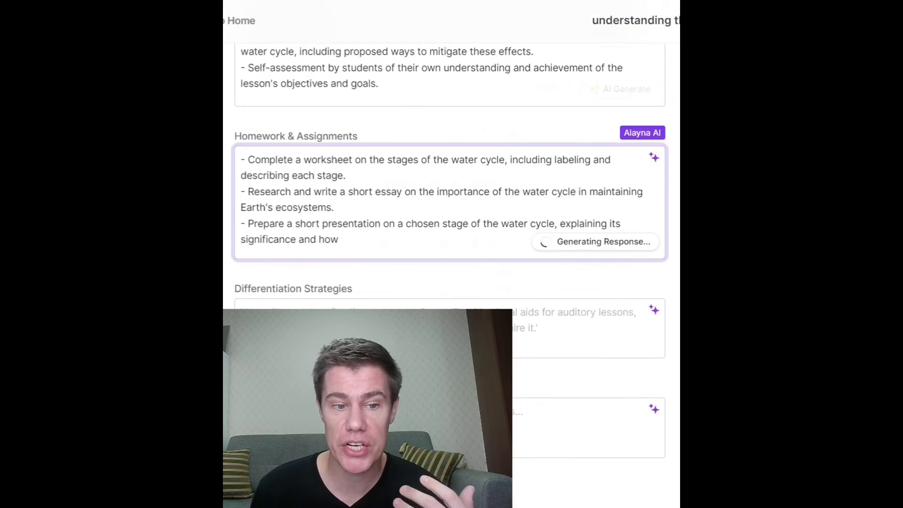
pyautogui.moveTo(614, 357)
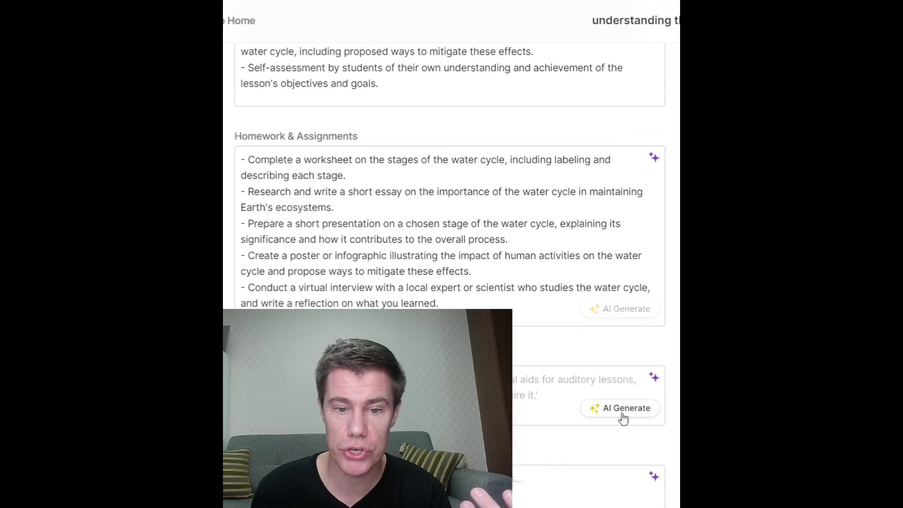
pyautogui.click(622, 409)
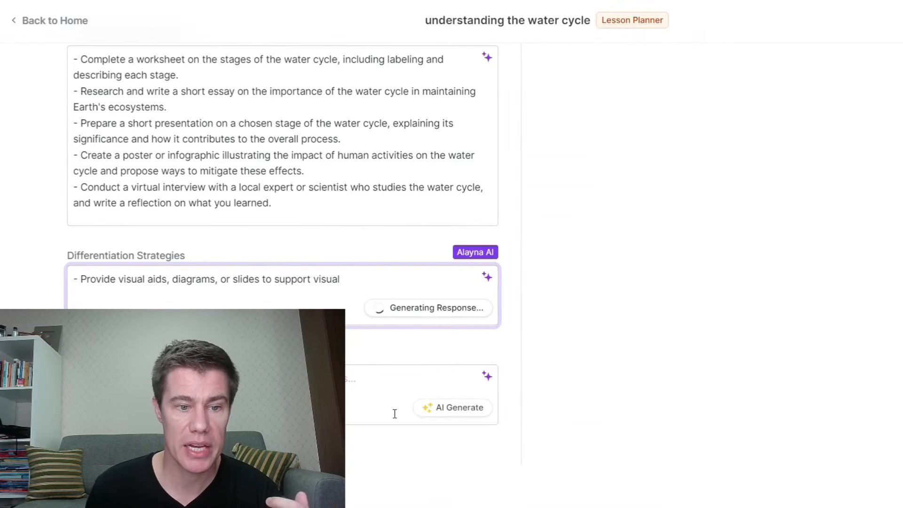
pyautogui.click(467, 408)
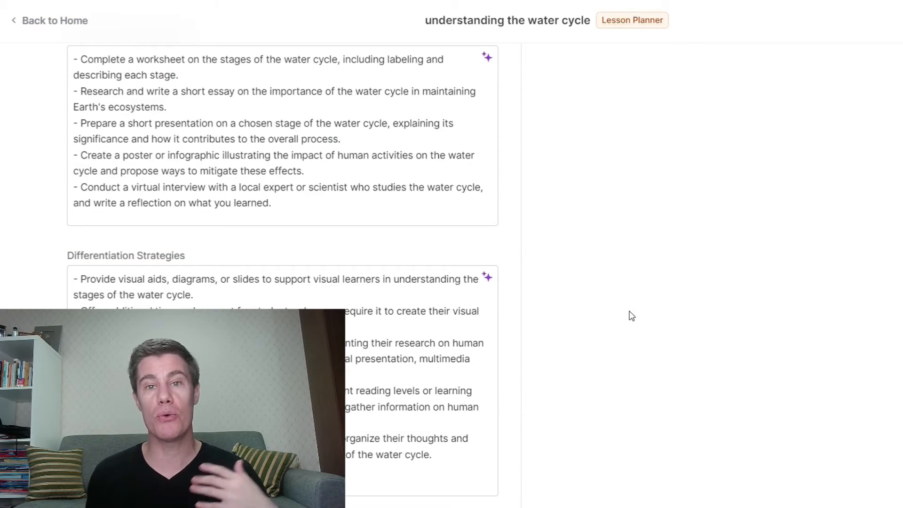
# Review the generated extension activities and read the first three differentiation strategies, highlighting their text
pyautogui.scroll(-7, 245, 250)
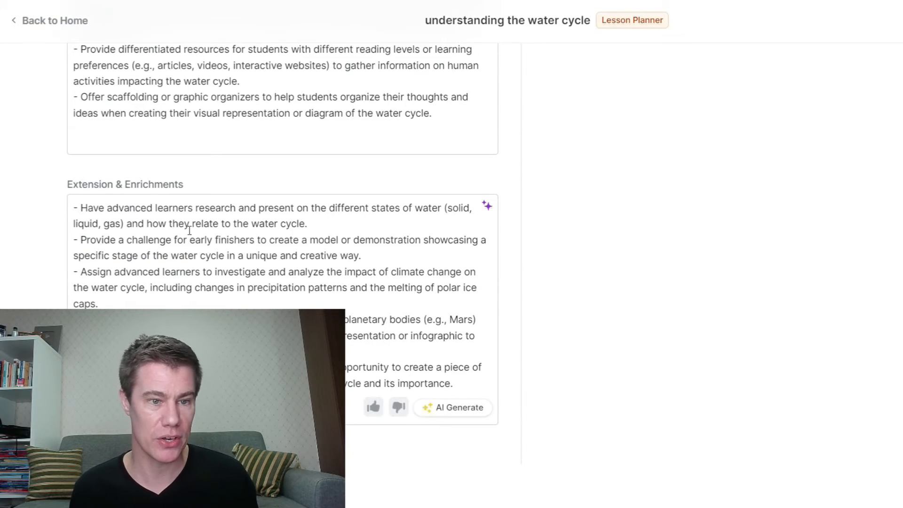
pyautogui.scroll(4, 118, 156)
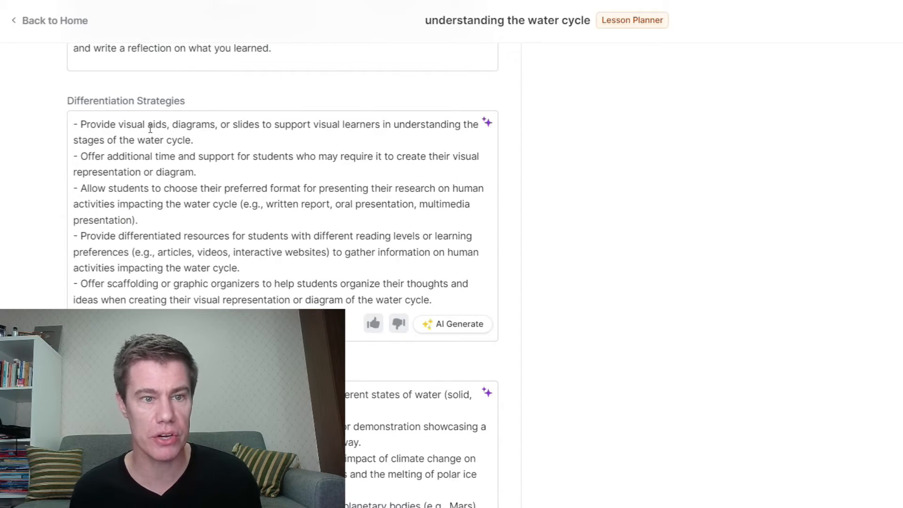
pyautogui.moveTo(169, 125); pyautogui.dragTo(207, 141)
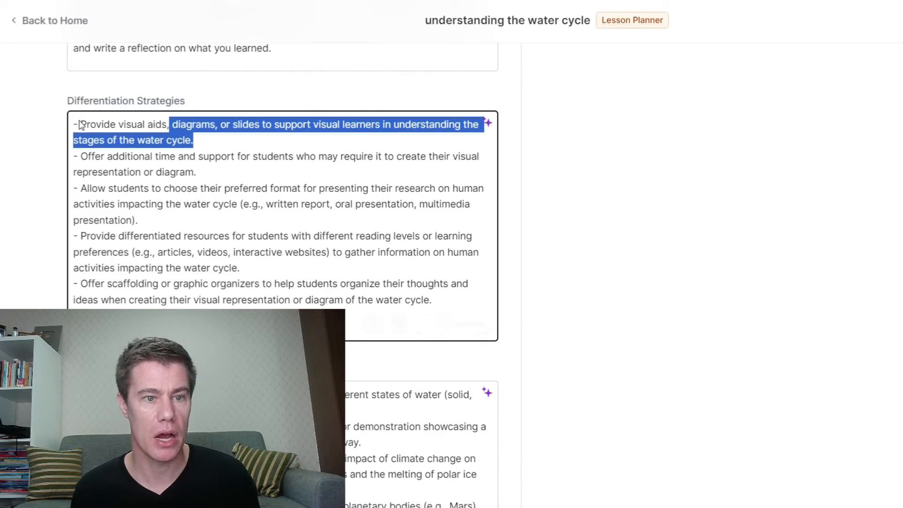
pyautogui.moveTo(111, 156); pyautogui.dragTo(169, 159)
pyautogui.moveTo(130, 188); pyautogui.dragTo(231, 204)
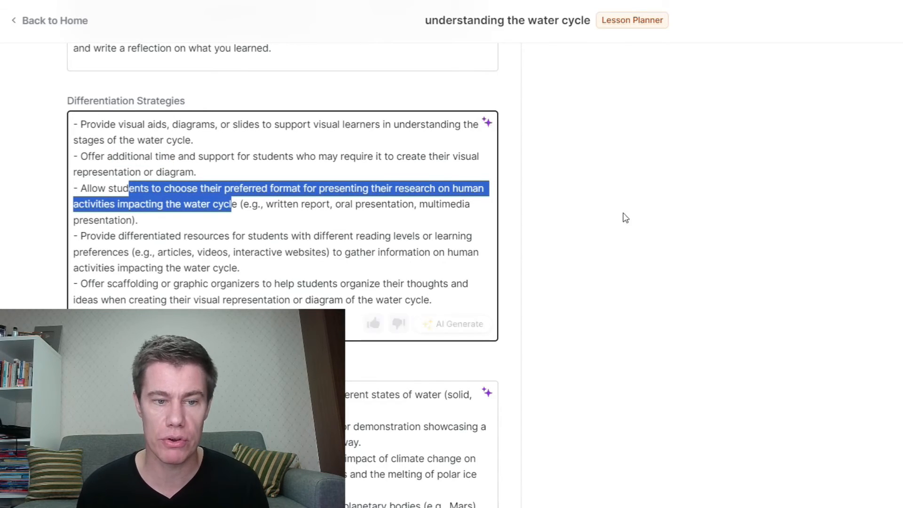
# Review the generated homework assignments and assessments, highlighting the lines being read
pyautogui.scroll(8, 246, 150)
pyautogui.click(125, 291)
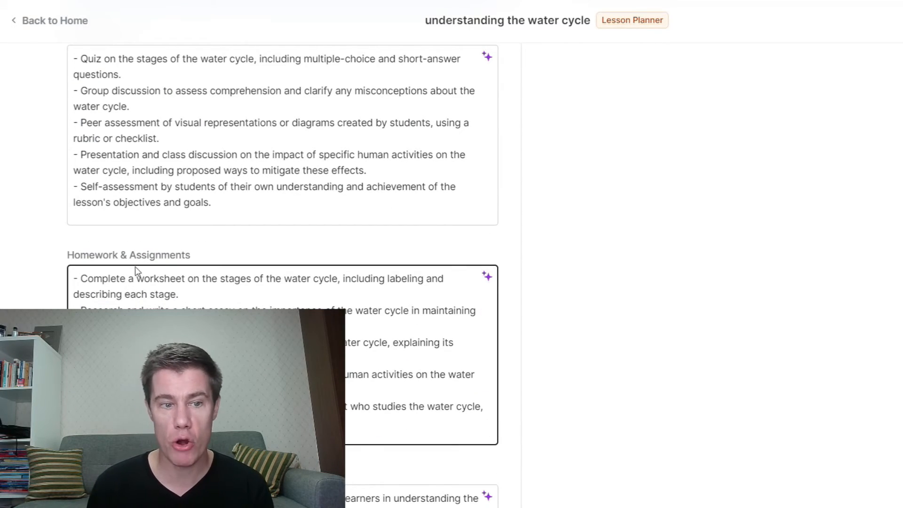
pyautogui.moveTo(130, 278); pyautogui.dragTo(192, 299)
pyautogui.scroll(4, 100, 234)
pyautogui.moveTo(75, 246); pyautogui.dragTo(134, 260)
pyautogui.click(762, 286)
# Continue to the Enhance with AI stage and look through the lesson plan and its improvement suggestions
pyautogui.scroll(20, 765, 284)
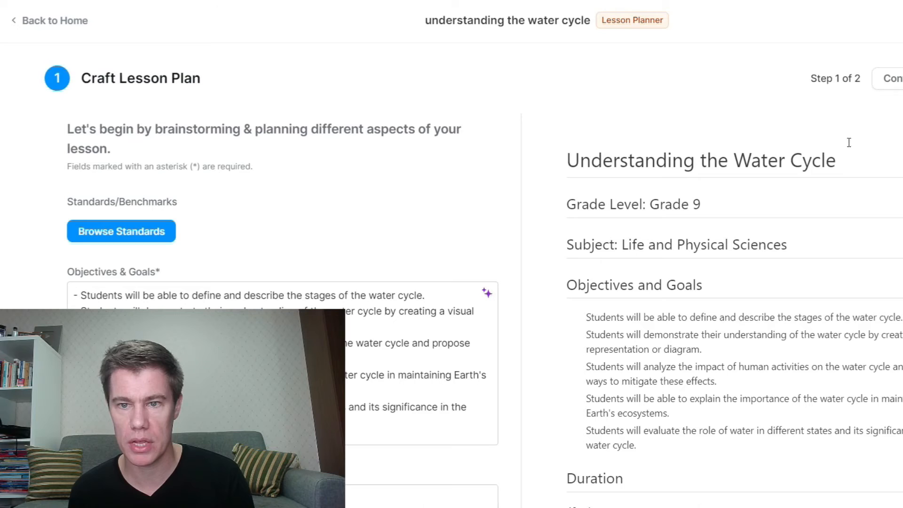
pyautogui.click(889, 78)
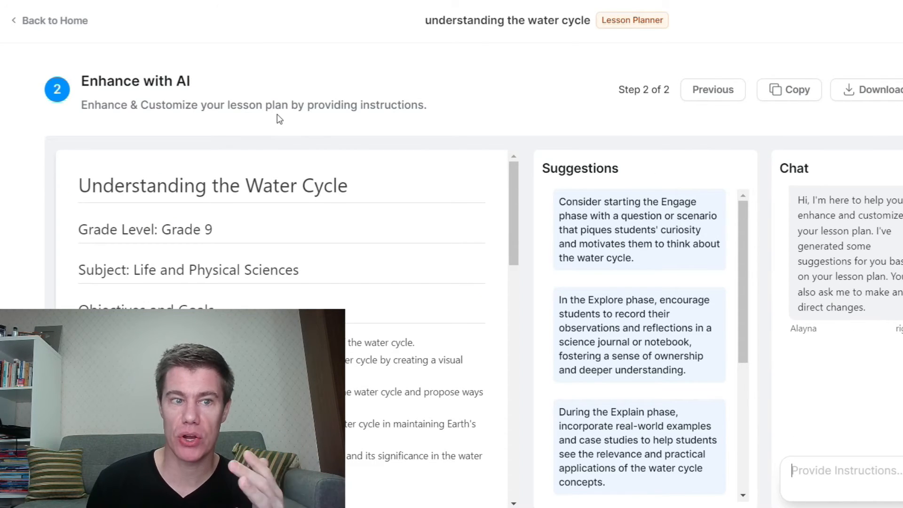
pyautogui.scroll(-1, 294, 164)
pyautogui.scroll(-4, 294, 163)
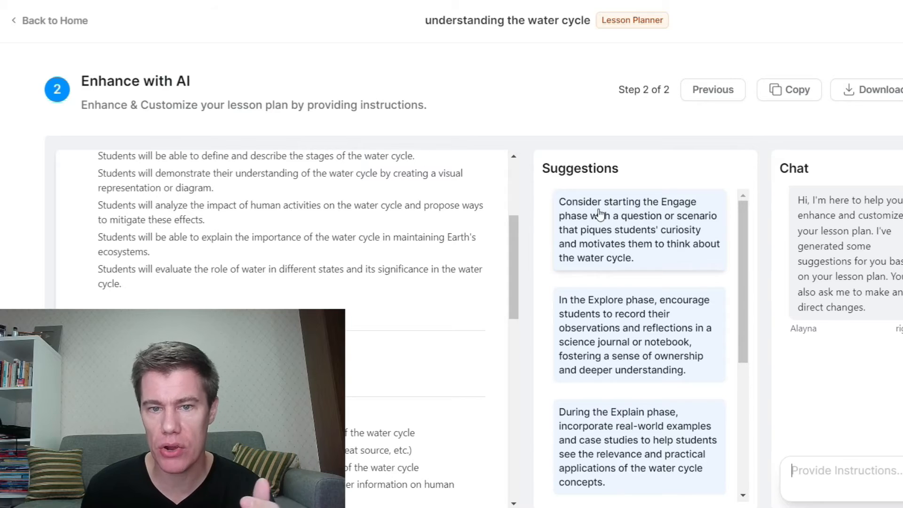
pyautogui.scroll(-4, 628, 233)
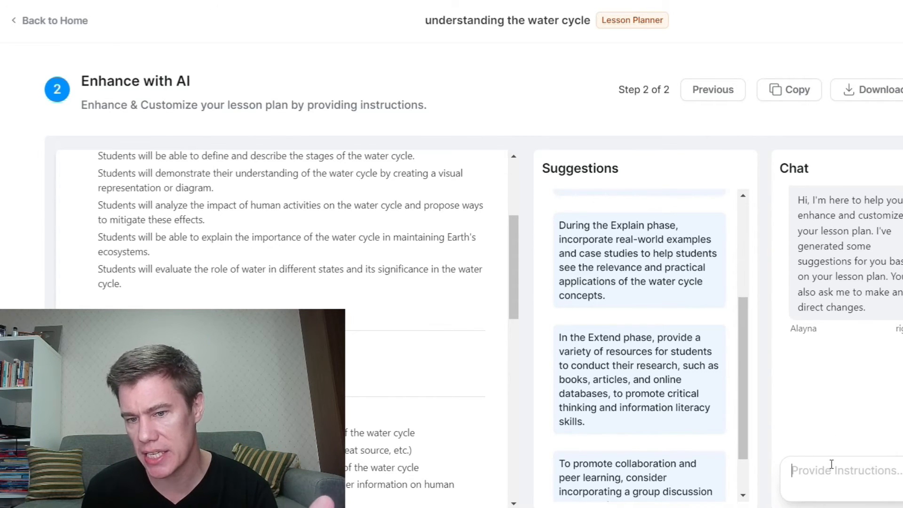
# Ask the AI chat how to explain the water cycle in a simple way and accept its suggested changes
pyautogui.write('How can I explai')
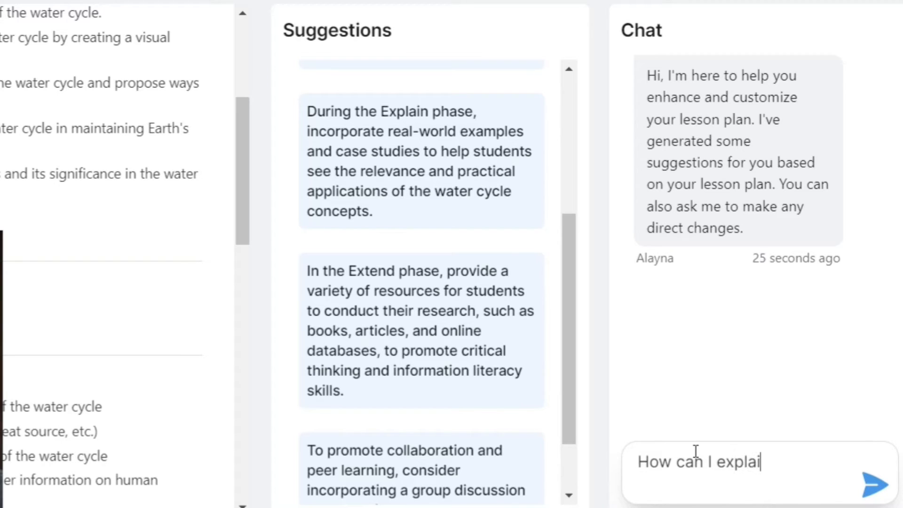
pyautogui.write('n the water ')
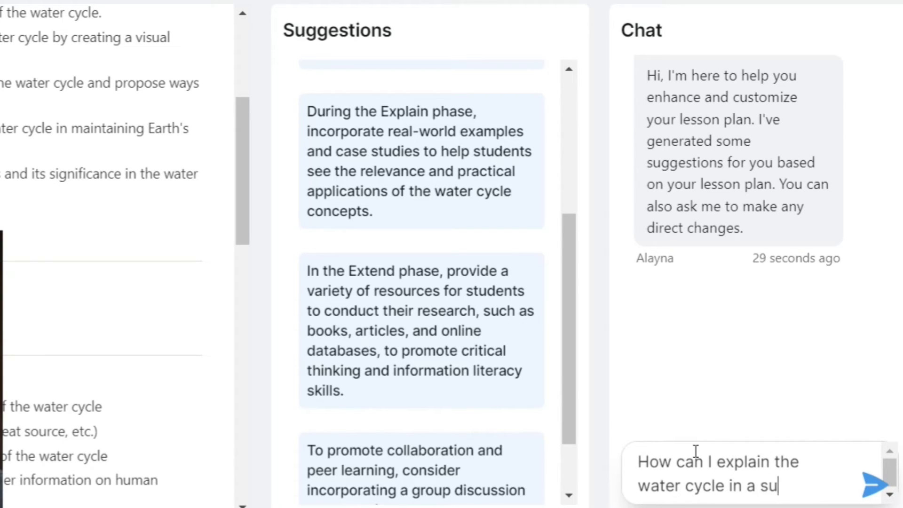
pyautogui.write('cycle in a simple w')
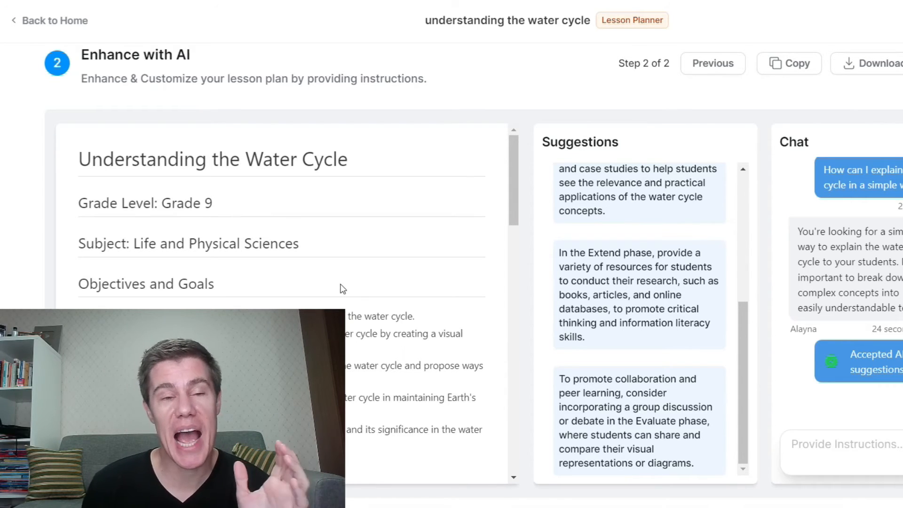
# Read through the revised lesson plan and highlight the simplified water cycle explanations in the Explain section
pyautogui.scroll(-4, 360, 284)
pyautogui.scroll(-10, 359, 284)
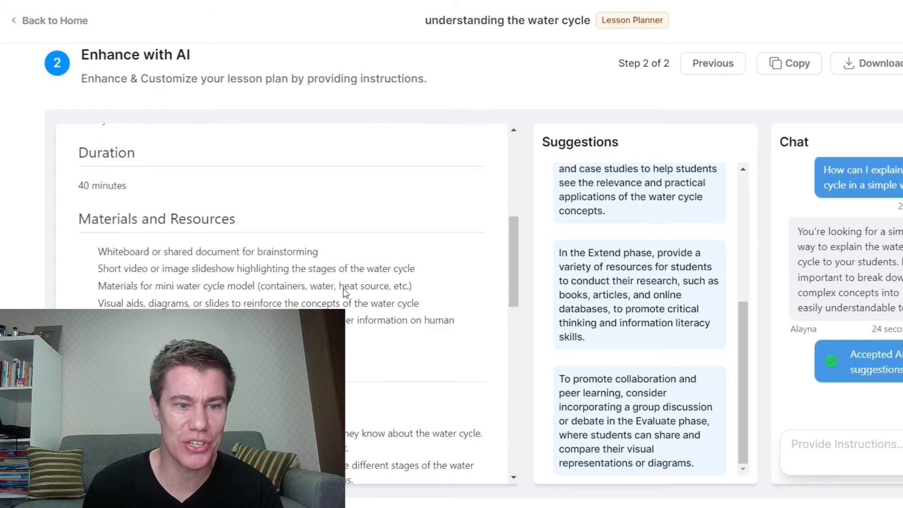
pyautogui.scroll(-4, 283, 304)
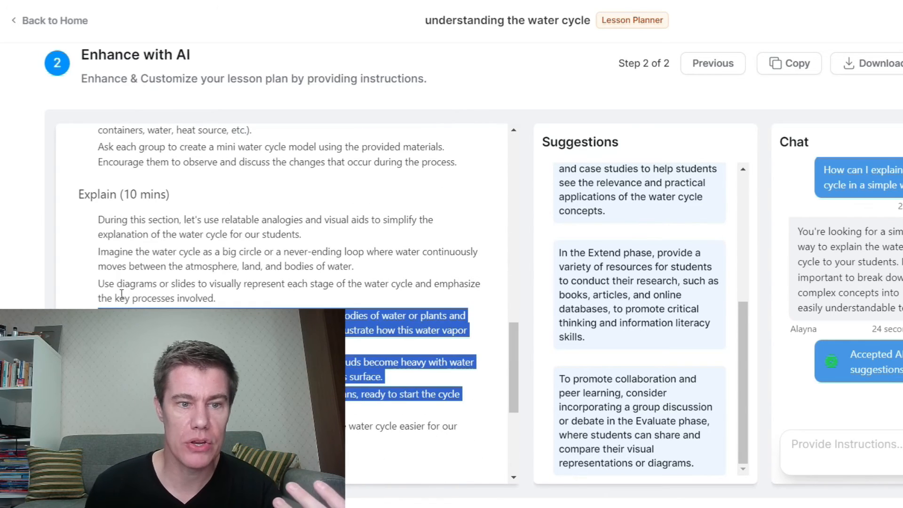
pyautogui.moveTo(114, 286); pyautogui.dragTo(207, 409)
pyautogui.scroll(-5, 207, 409)
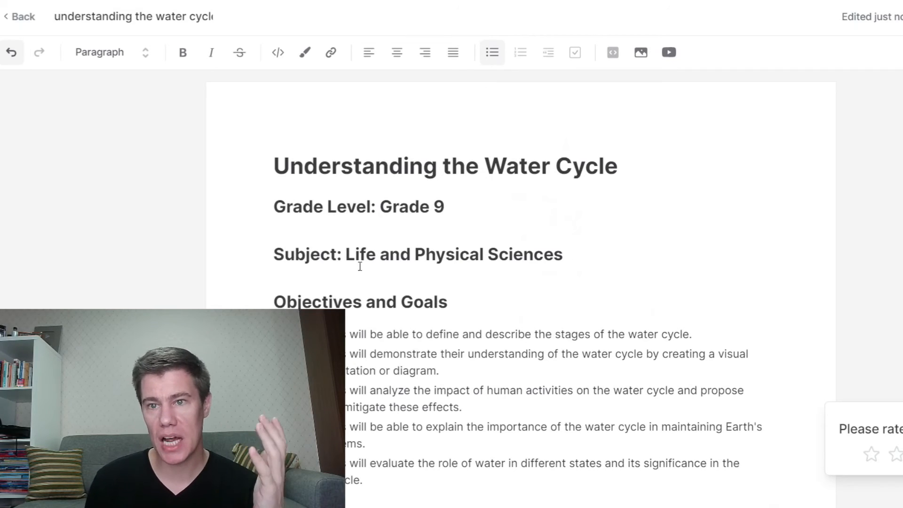
# Emojify the first two bullets under Objectives and Goals with AI and accept the rewritten text
pyautogui.scroll(-4, 273, 89)
pyautogui.moveTo(293, 147); pyautogui.dragTo(400, 183)
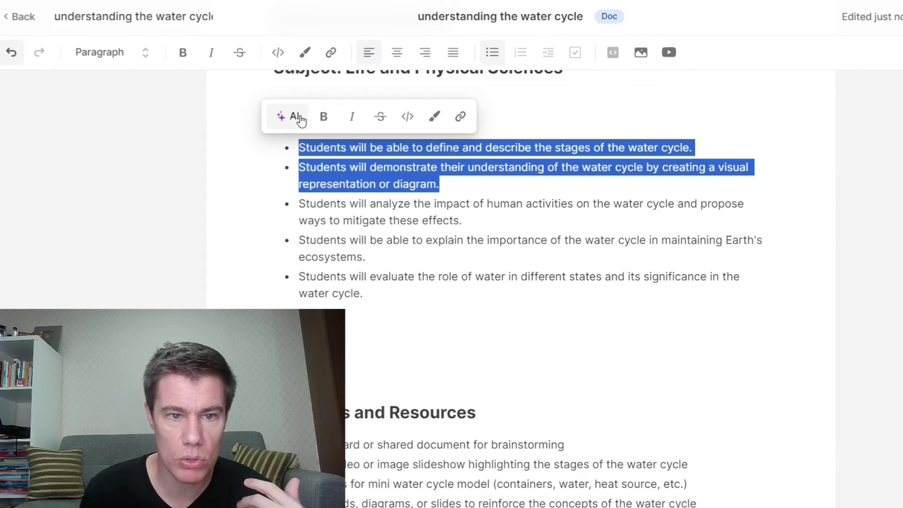
pyautogui.click(295, 116)
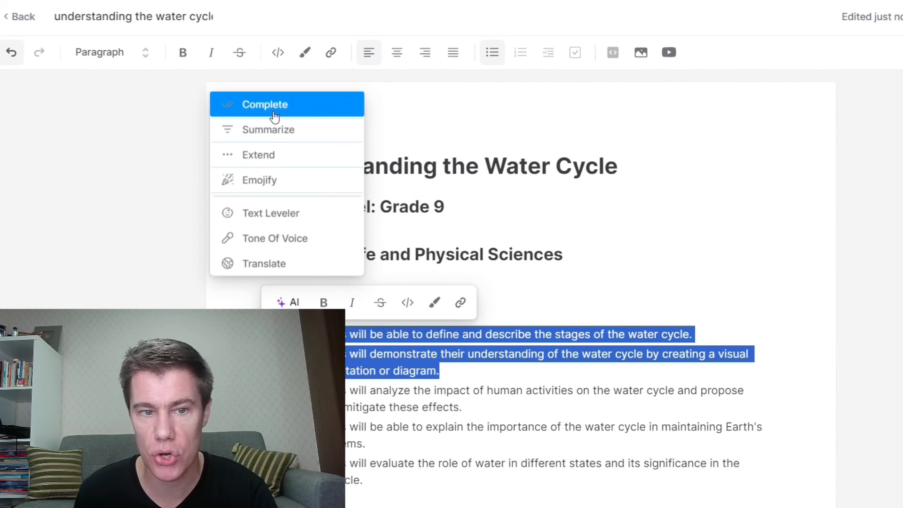
pyautogui.moveTo(277, 211)
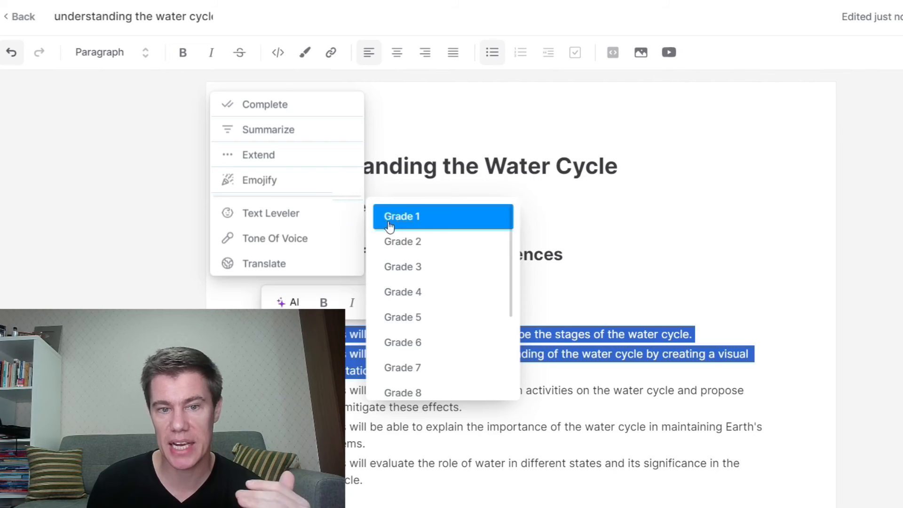
pyautogui.scroll(-3, 418, 348)
pyautogui.moveTo(288, 237)
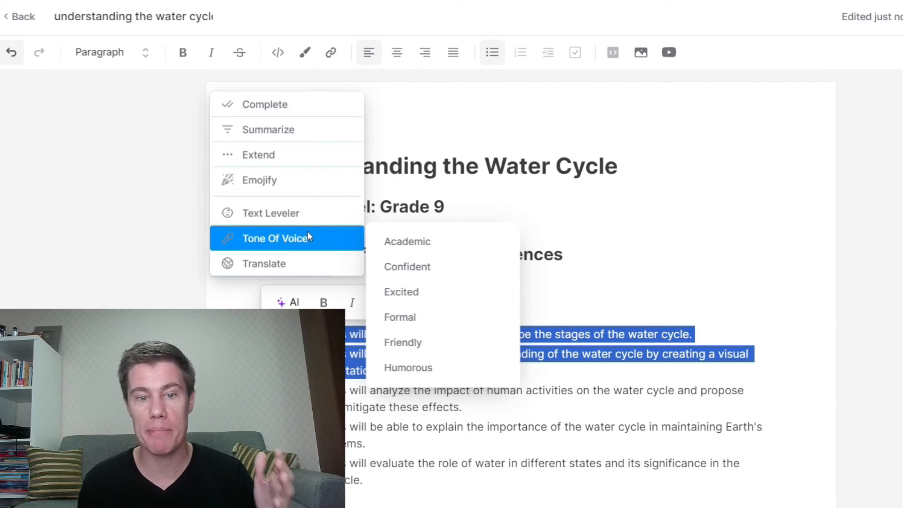
pyautogui.moveTo(287, 256)
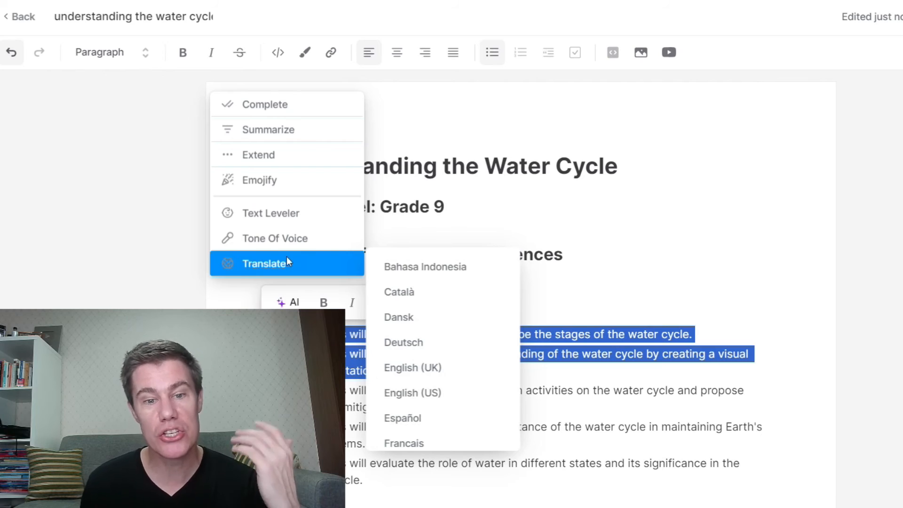
pyautogui.scroll(-4, 439, 303)
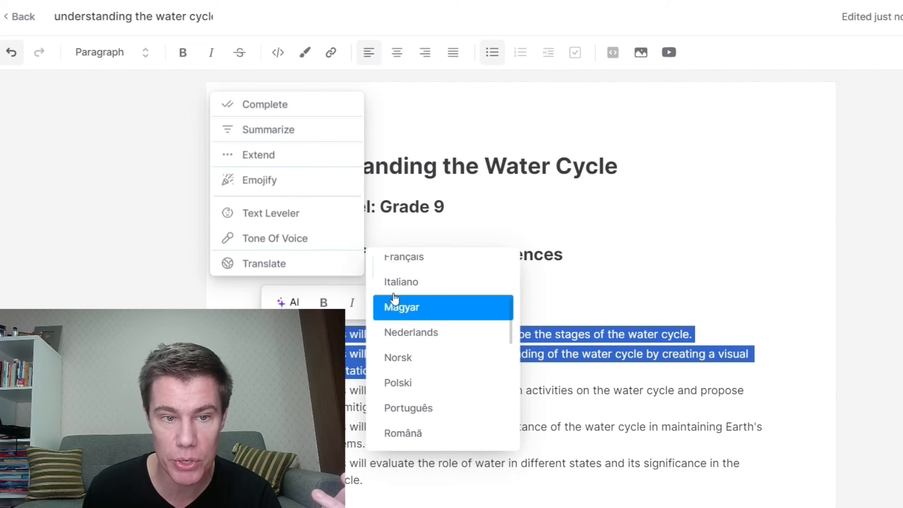
pyautogui.click(286, 188)
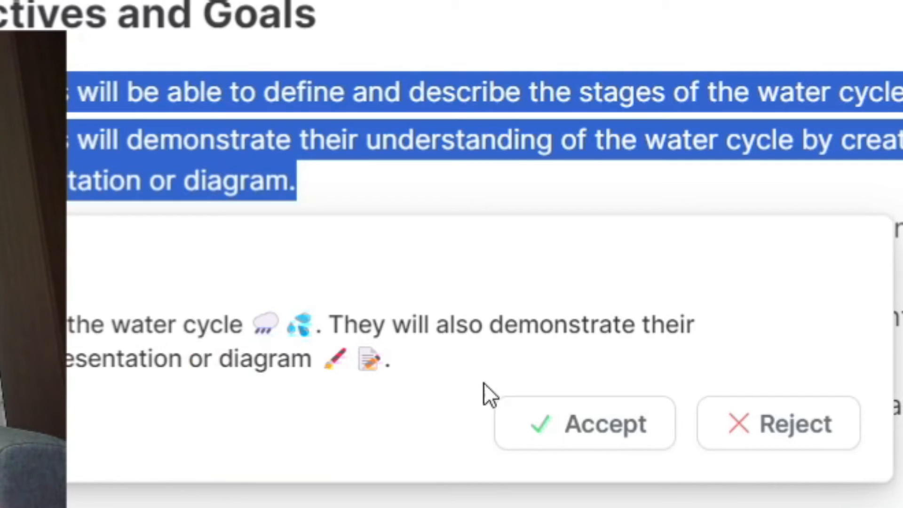
pyautogui.click(584, 423)
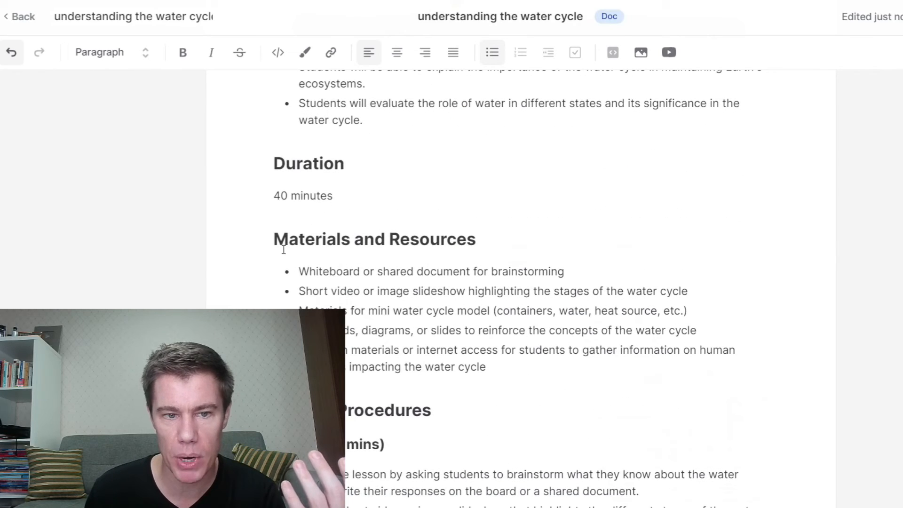
# Translate the Materials and Resources heading and its bullet list into Español with AI
pyautogui.moveTo(274, 240); pyautogui.dragTo(468, 363)
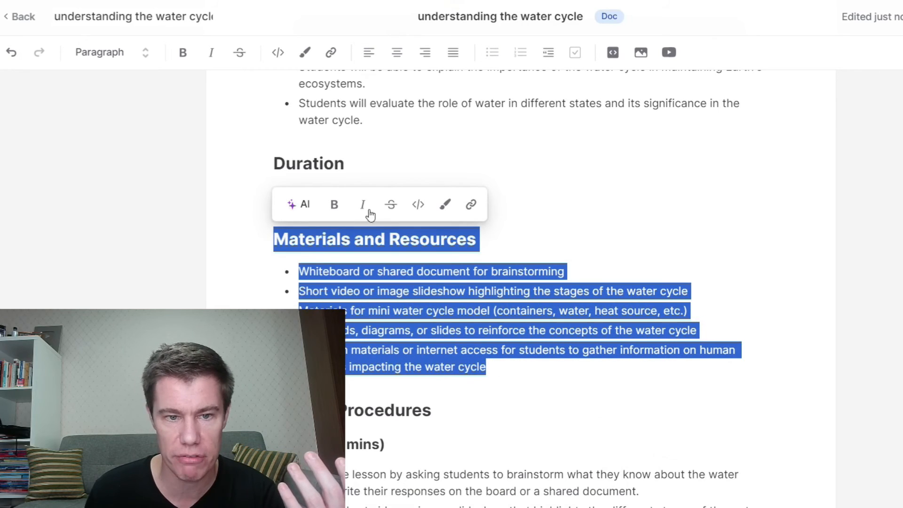
pyautogui.click(307, 207)
pyautogui.moveTo(348, 329)
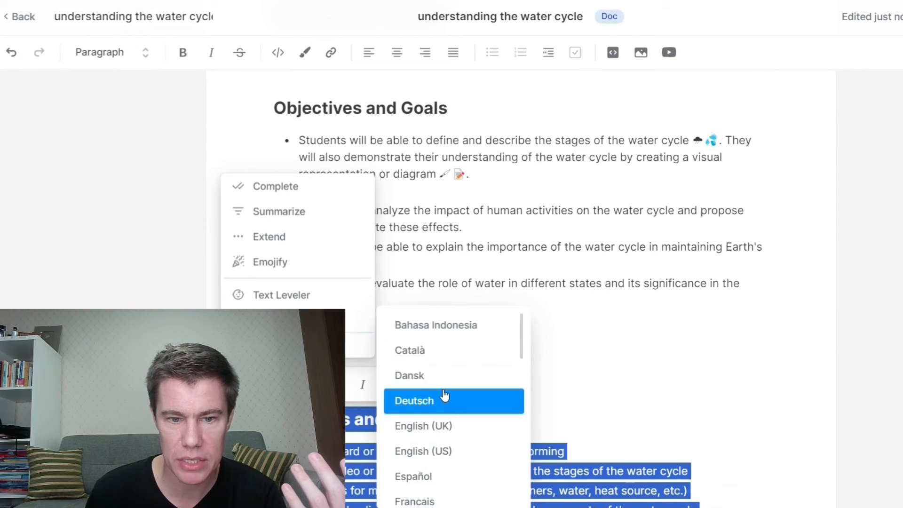
pyautogui.click(434, 476)
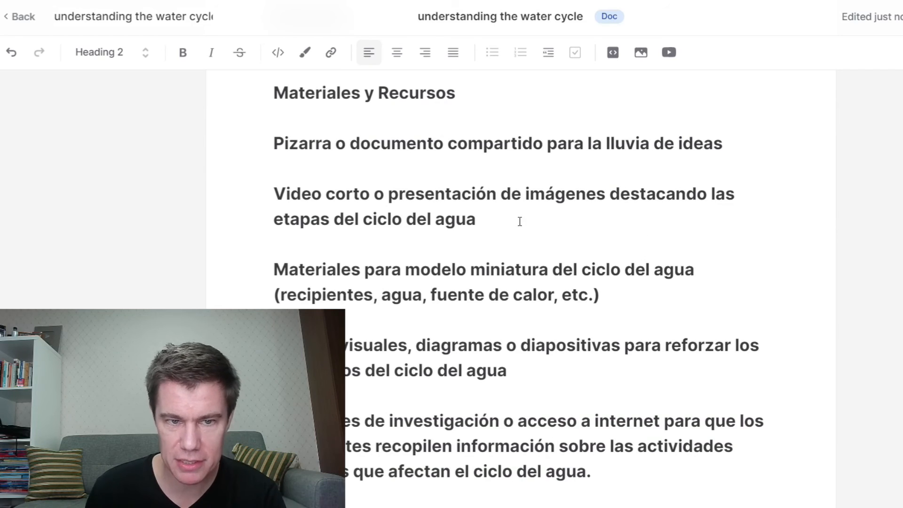
pyautogui.scroll(10, 520, 222)
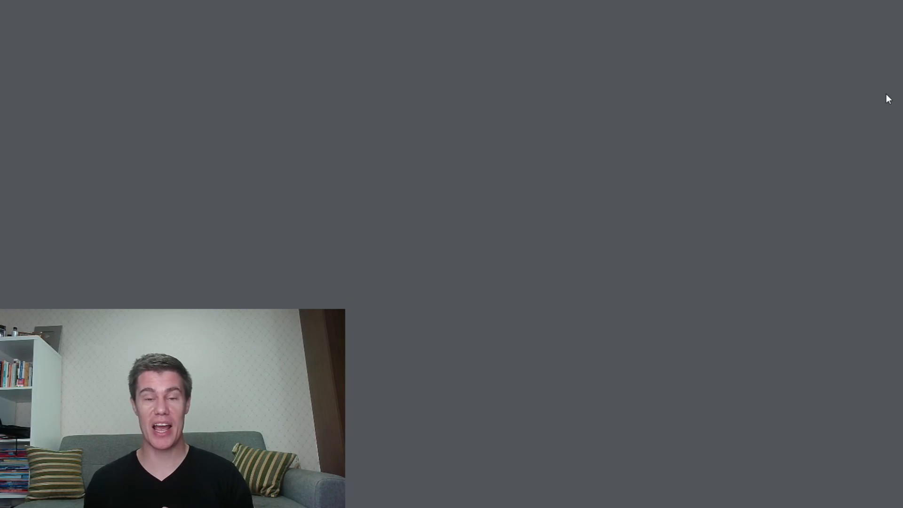
# Look through the exported PDF of the water cycle lesson plan
pyautogui.scroll(-15, 719, 166)
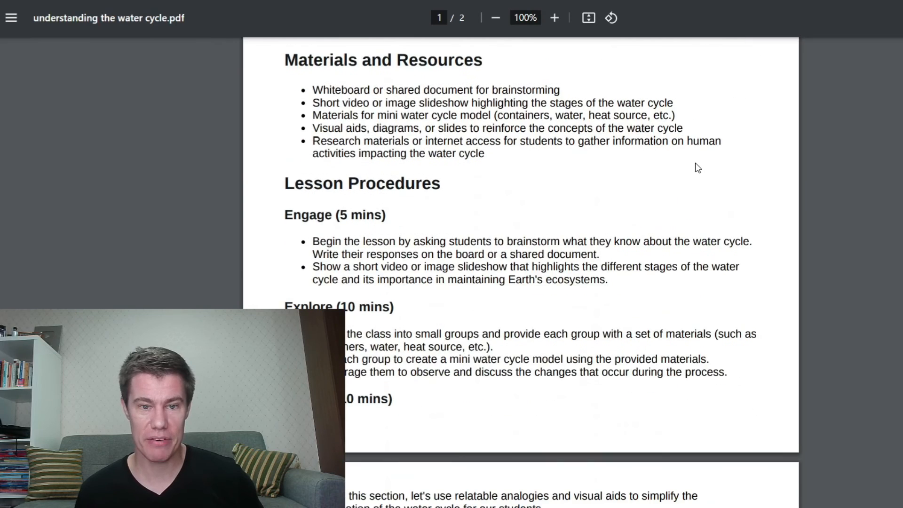
pyautogui.scroll(-4, 696, 167)
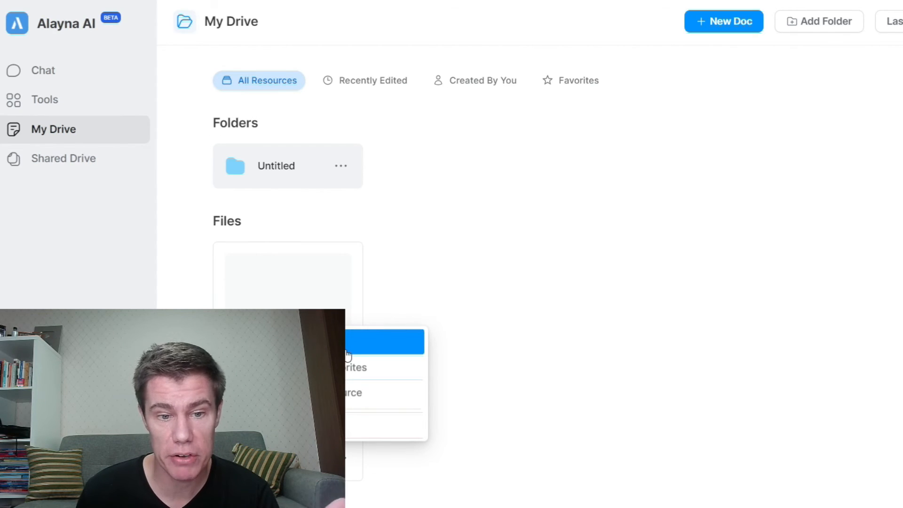
# Open the saved water cycle document from My Drive and check its edited objectives and Spanish materials section
pyautogui.click(298, 295)
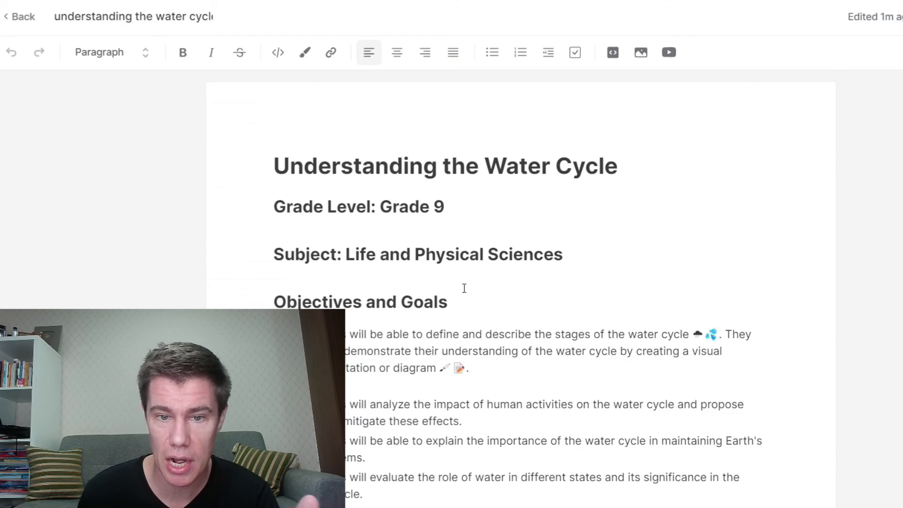
pyautogui.scroll(-9, 465, 289)
pyautogui.scroll(9, 461, 285)
pyautogui.scroll(-6, 426, 282)
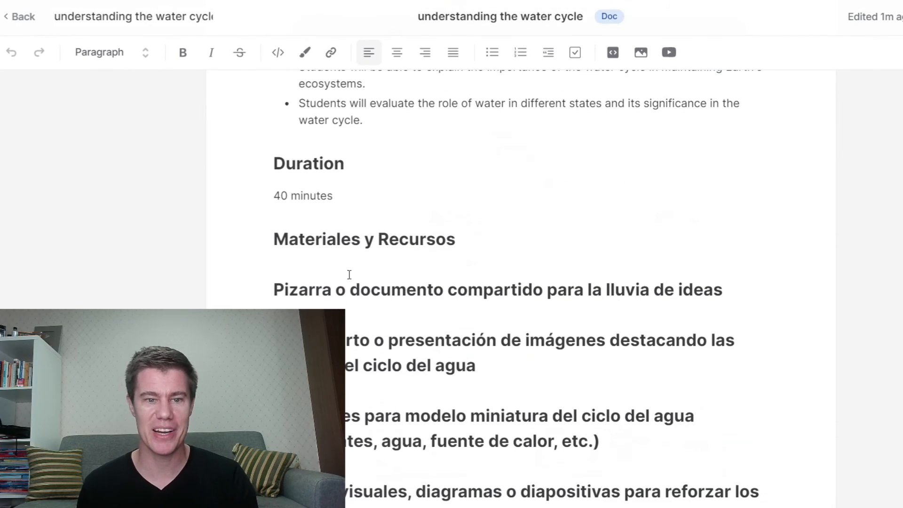
# Select the whole Spanish materials section and bring up the AI translation options for it
pyautogui.moveTo(275, 243); pyautogui.dragTo(651, 259)
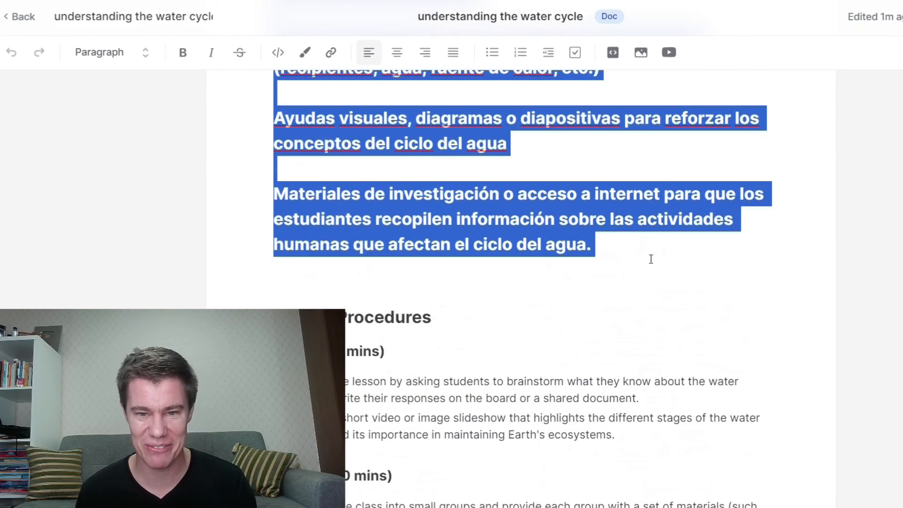
pyautogui.click(350, 279)
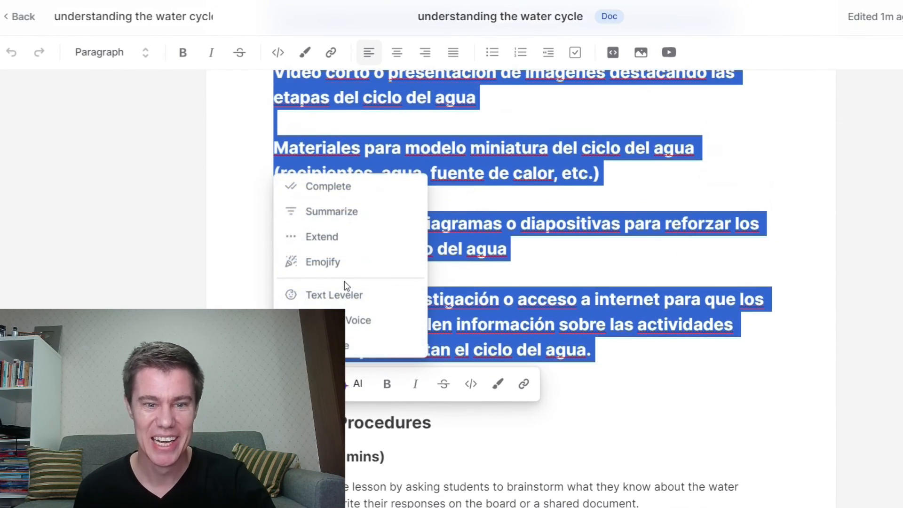
pyautogui.moveTo(330, 346)
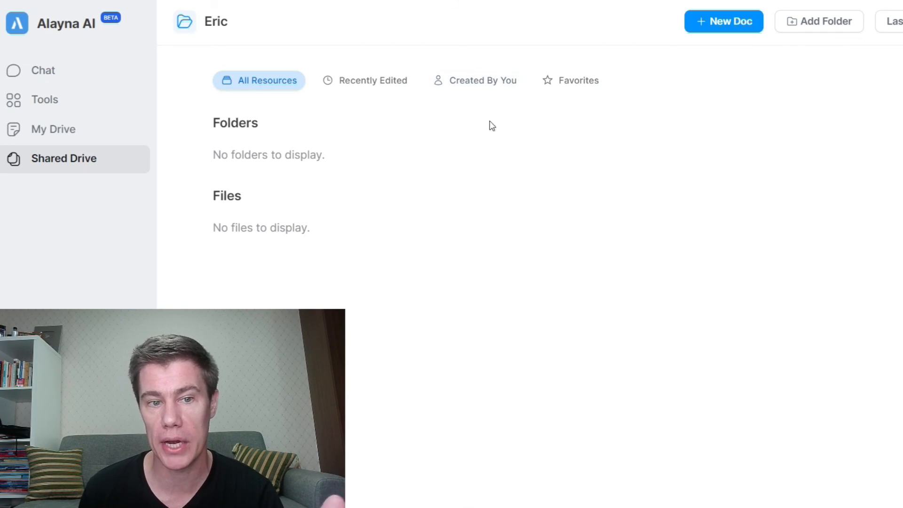
# Open the options for the file in the shared drive and choose the first one
pyautogui.click(347, 431)
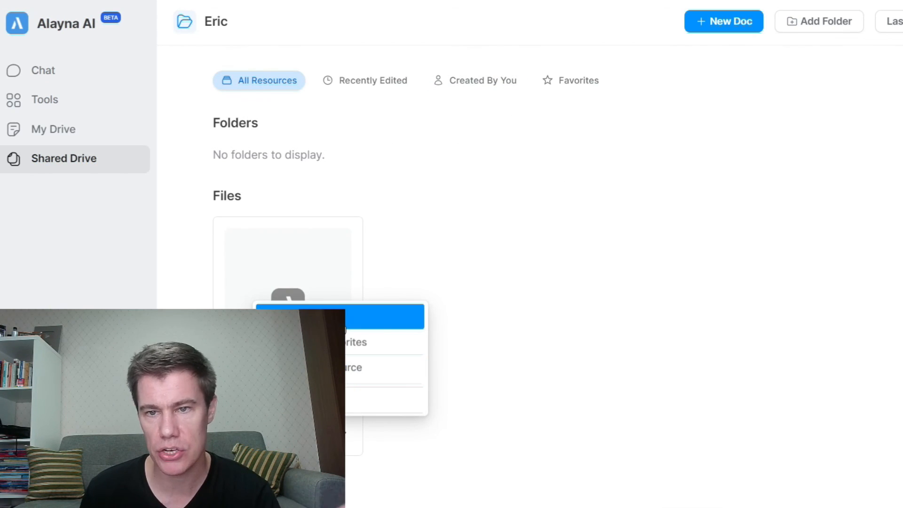
pyautogui.click(345, 325)
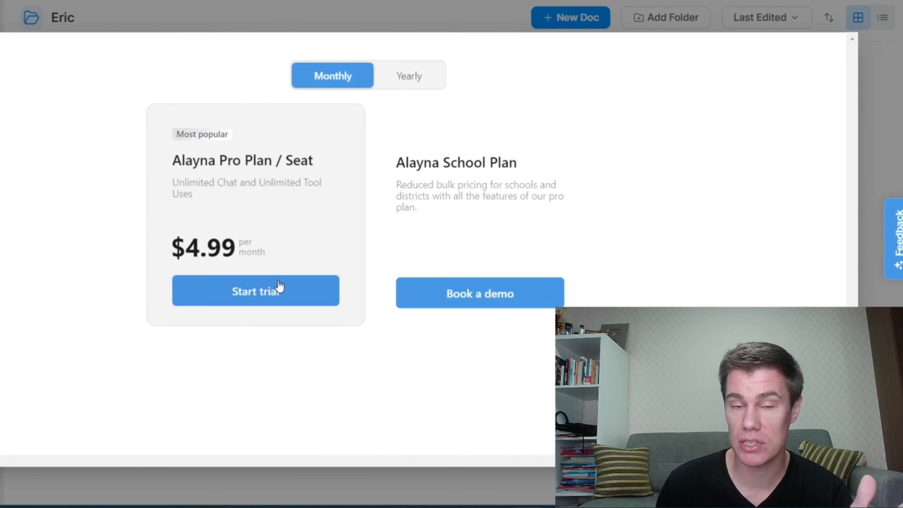
# View the yearly pricing of the subscription plans
pyautogui.click(416, 81)
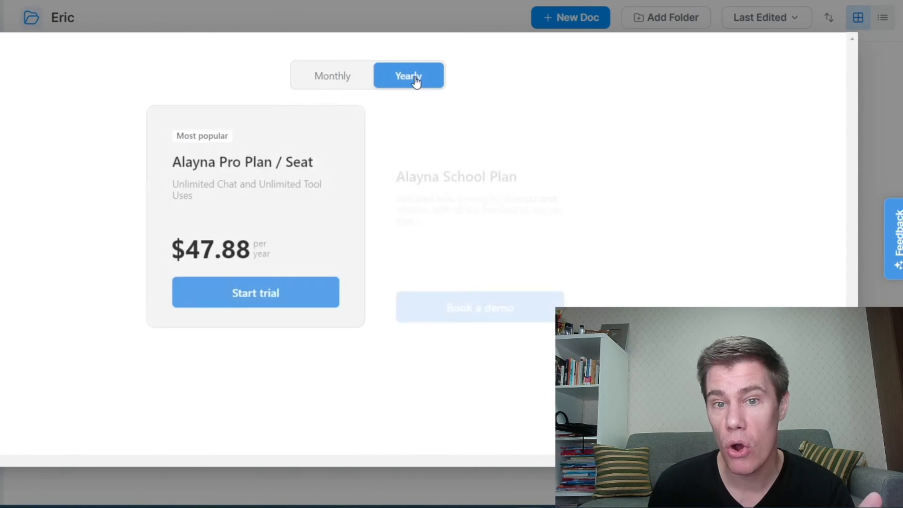